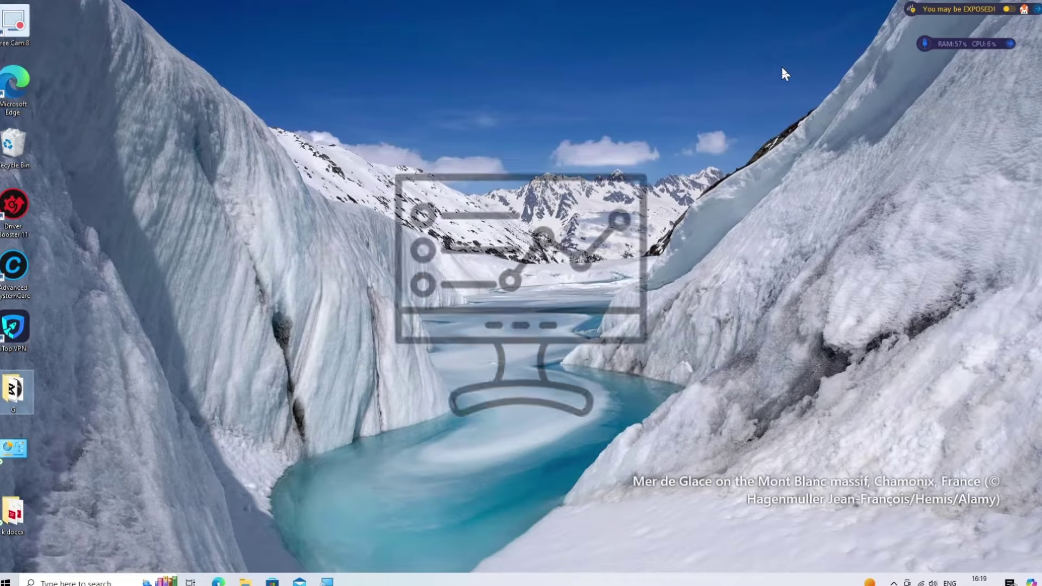
- Bring up the Run dialog to launch dxdiag
{"action": "key", "text": "super+r"}
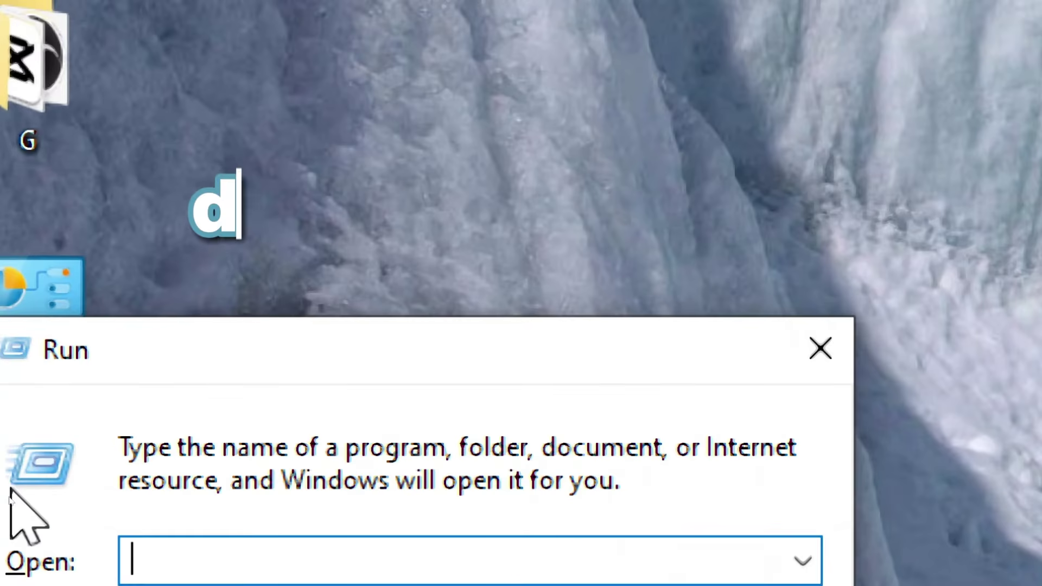
{"action": "type", "text": "d"}
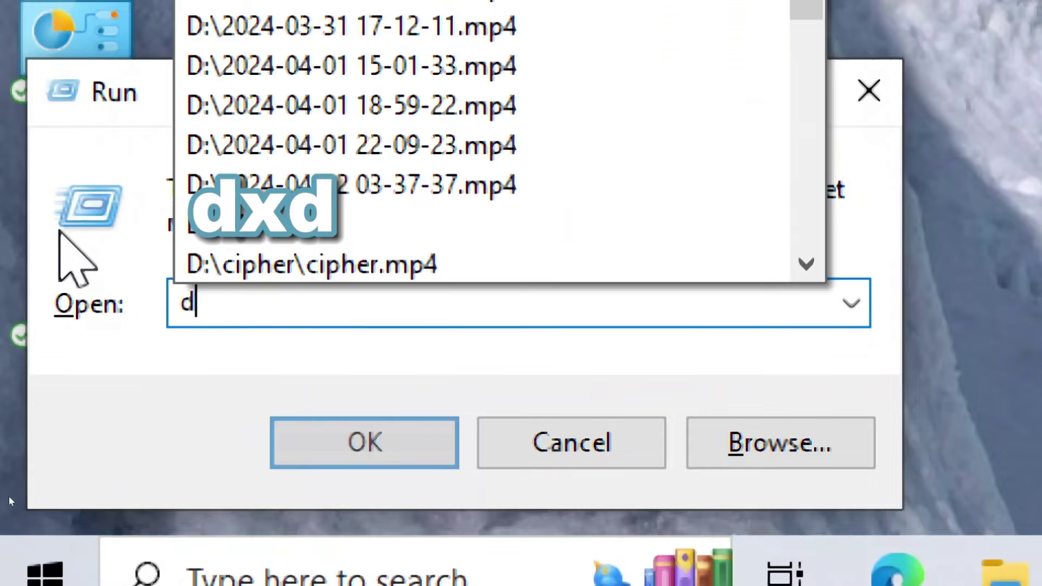
{"action": "type", "text": "xdiag"}
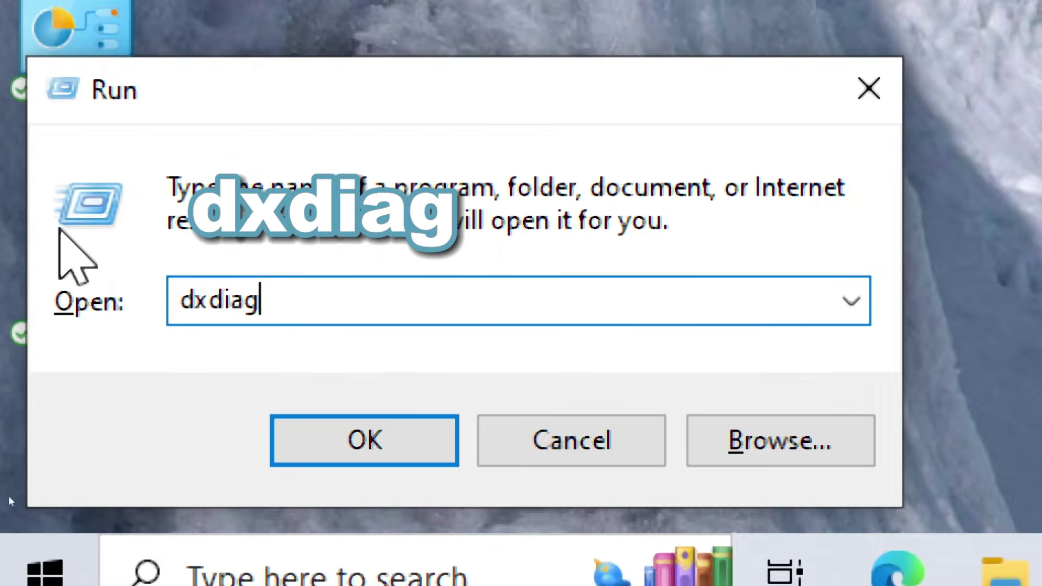
- Launch dxdiag and view the Intel HD Graphics 4600 details on the Display tab
{"action": "key", "text": "Return"}
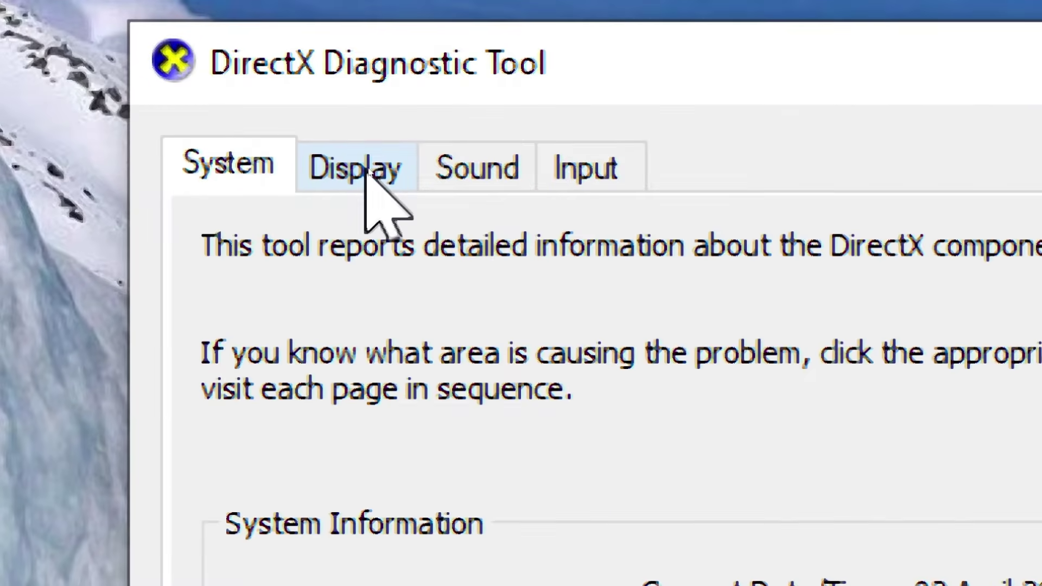
{"action": "left_click", "coordinate": [367, 176]}
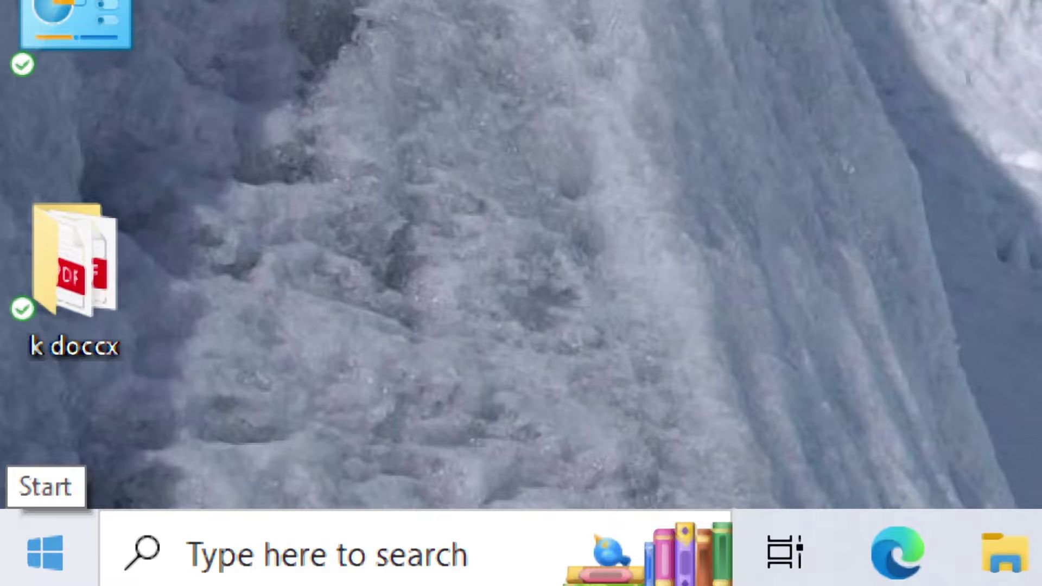
- Open Windows Settings from the Start button's power-user menu
{"action": "right_click", "coordinate": [4, 577]}
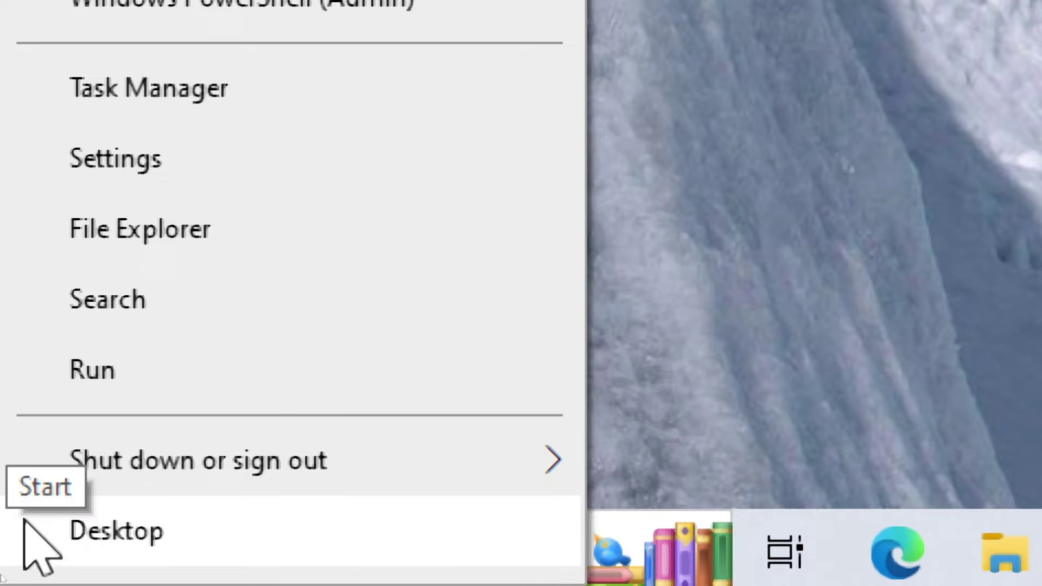
{"action": "left_click", "coordinate": [104, 155]}
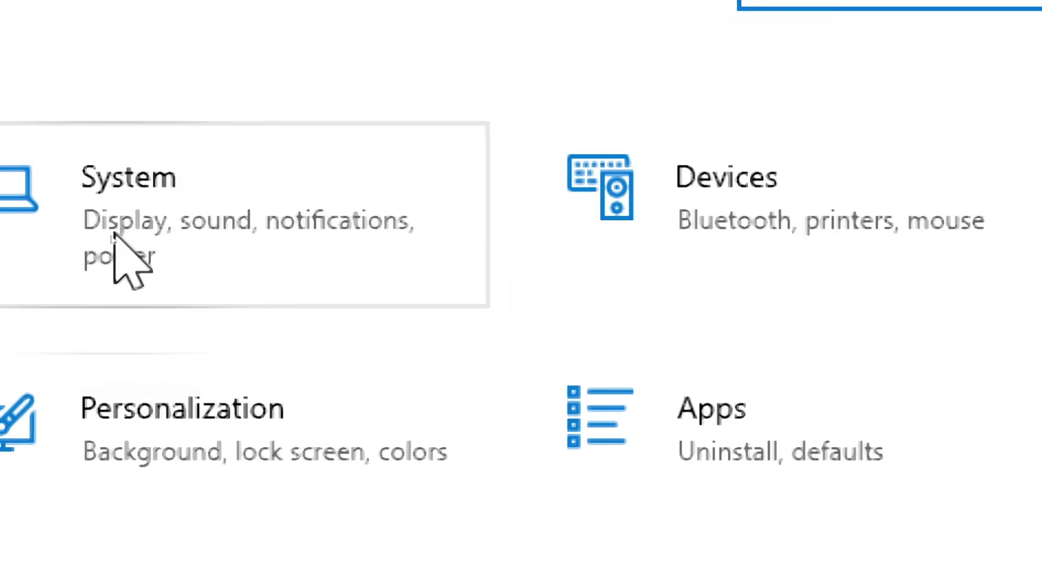
- Go to System > Display to see the 1920 × 1080 resolution and landscape orientation
{"action": "left_click", "coordinate": [112, 237]}
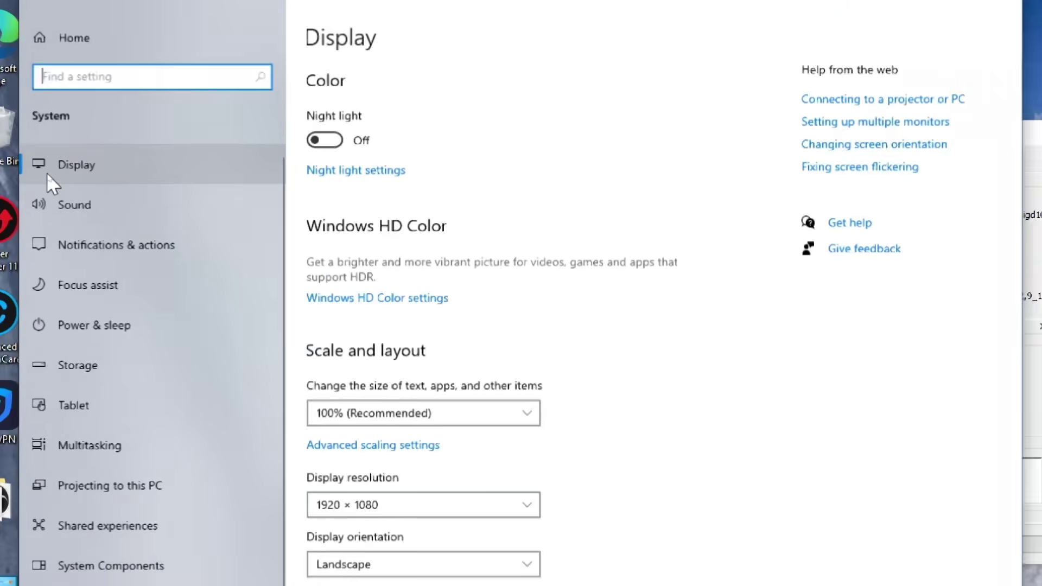
{"action": "left_click", "coordinate": [46, 174]}
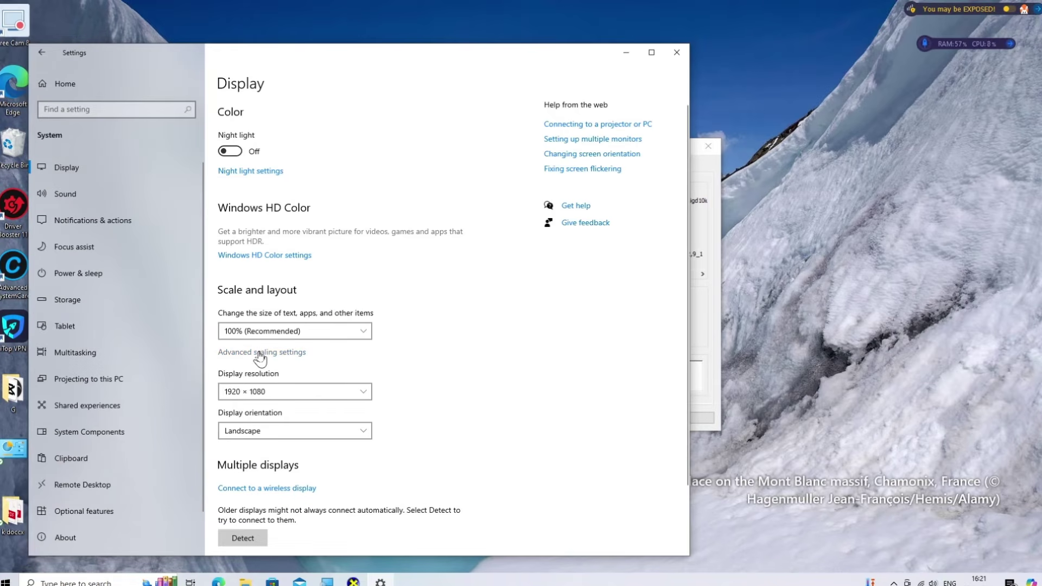
{"action": "scroll", "coordinate": [260, 358], "scroll_direction": "down", "scroll_amount": 2}
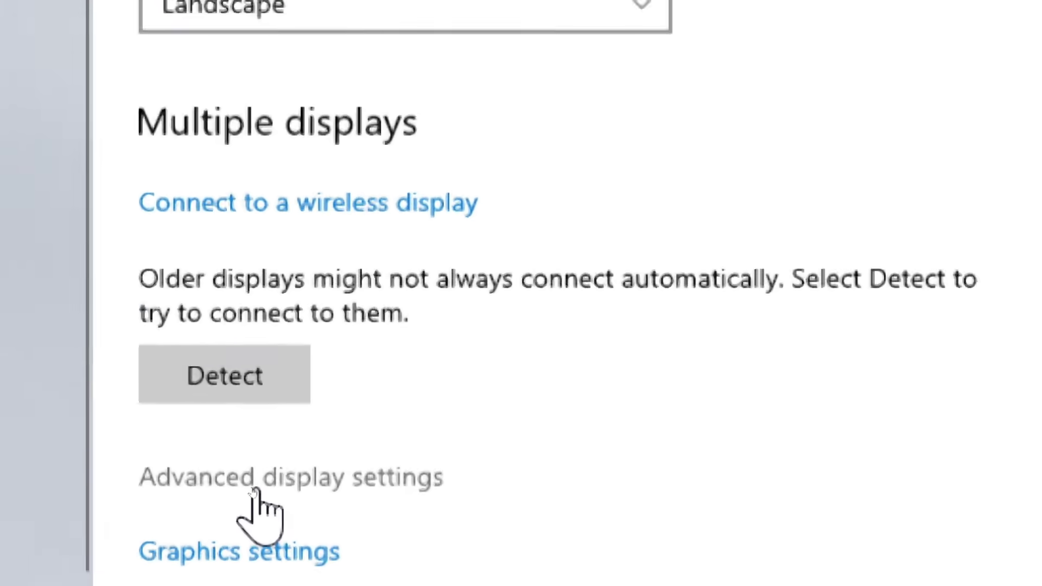